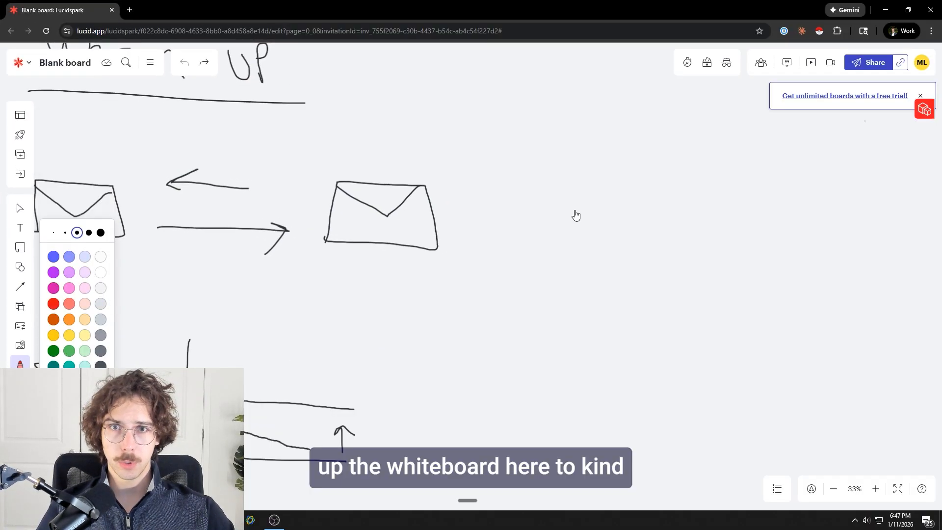
# Step: Handwrite the heading "C1" on an empty area of the whiteboard and underline it, dismissing the free trial banner
pyautogui.moveTo(493, 221); pyautogui.dragTo(118, 223)
pyautogui.scroll(-2, 436, 214)
pyautogui.moveTo(472, 199); pyautogui.dragTo(378, 202)
pyautogui.click(920, 95)
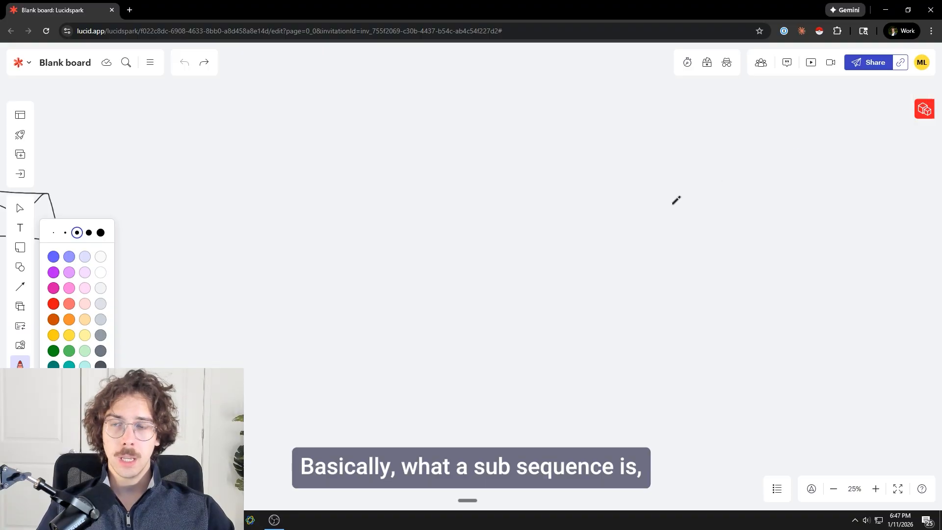
pyautogui.click(278, 526)
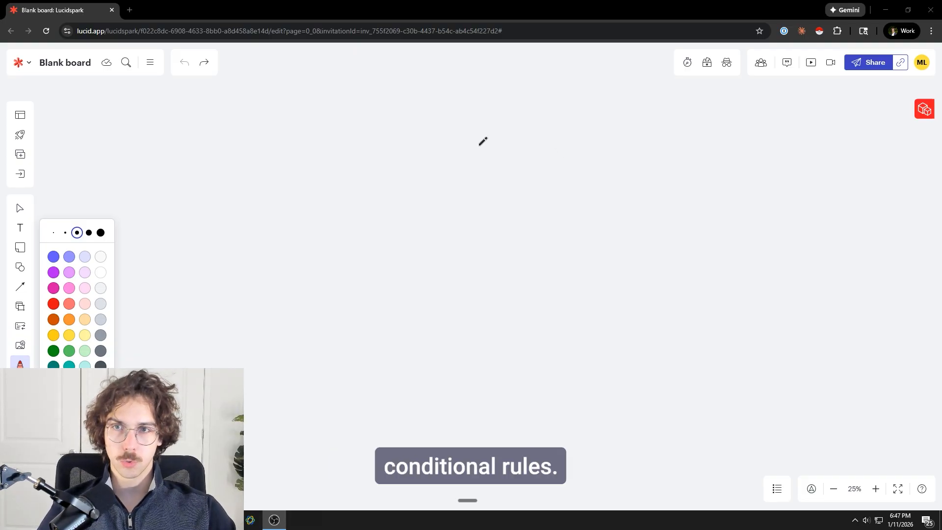
pyautogui.click(407, 167)
pyautogui.moveTo(460, 114)
pyautogui.mouseDown()
pyautogui.moveTo(437, 132)
pyautogui.moveTo(478, 138)
pyautogui.mouseUp()
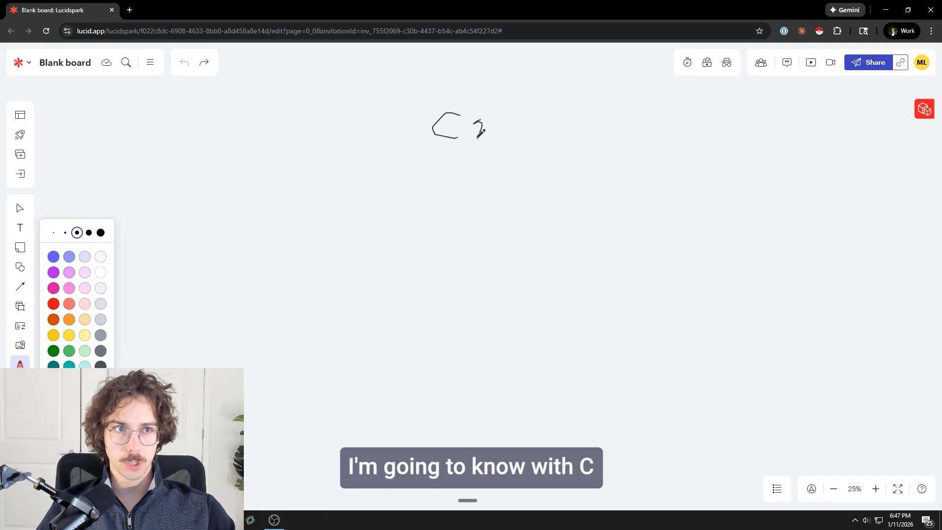
pyautogui.scroll(3, 470, 152)
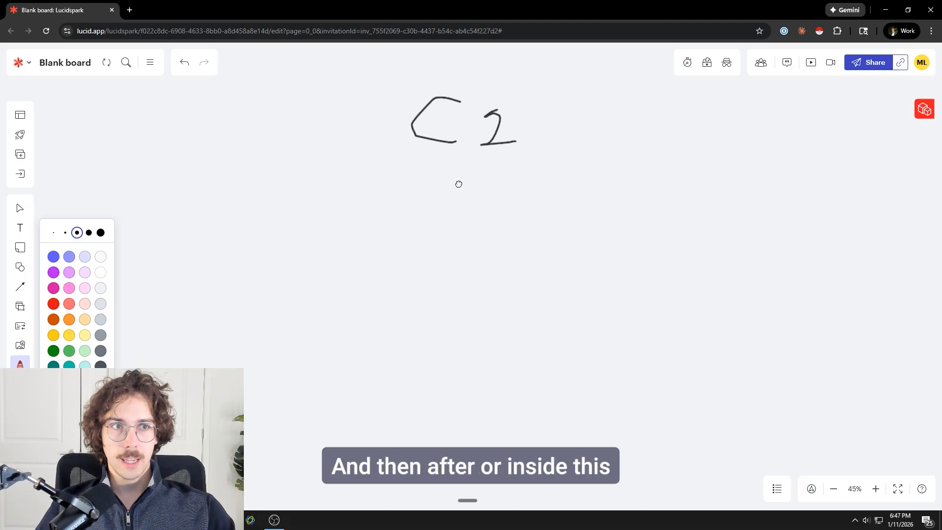
pyautogui.moveTo(386, 157); pyautogui.dragTo(546, 158)
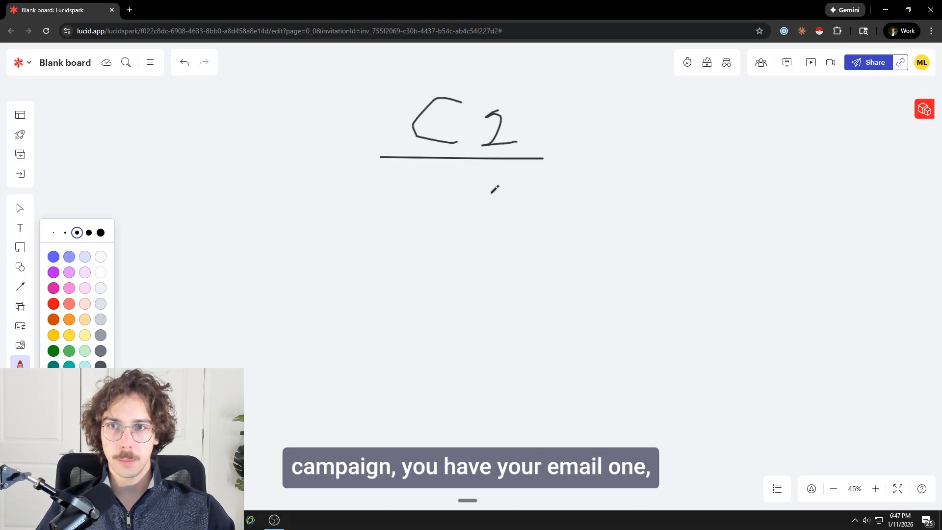
# Step: Handwrite the numbers 1, 2 and 3 in a column under the C1 heading, linked by downward arrows
pyautogui.scroll(-2, 491, 190)
pyautogui.moveTo(445, 199)
pyautogui.mouseDown()
pyautogui.moveTo(484, 224)
pyautogui.moveTo(467, 278)
pyautogui.moveTo(488, 260)
pyautogui.mouseUp()
pyautogui.scroll(-2, 466, 233)
pyautogui.moveTo(458, 326)
pyautogui.mouseDown()
pyautogui.moveTo(444, 345)
pyautogui.moveTo(469, 353)
pyautogui.mouseUp()
pyautogui.scroll(-3, 466, 304)
pyautogui.moveTo(445, 262)
pyautogui.mouseDown()
pyautogui.moveTo(444, 297)
pyautogui.moveTo(459, 283)
pyautogui.mouseUp()
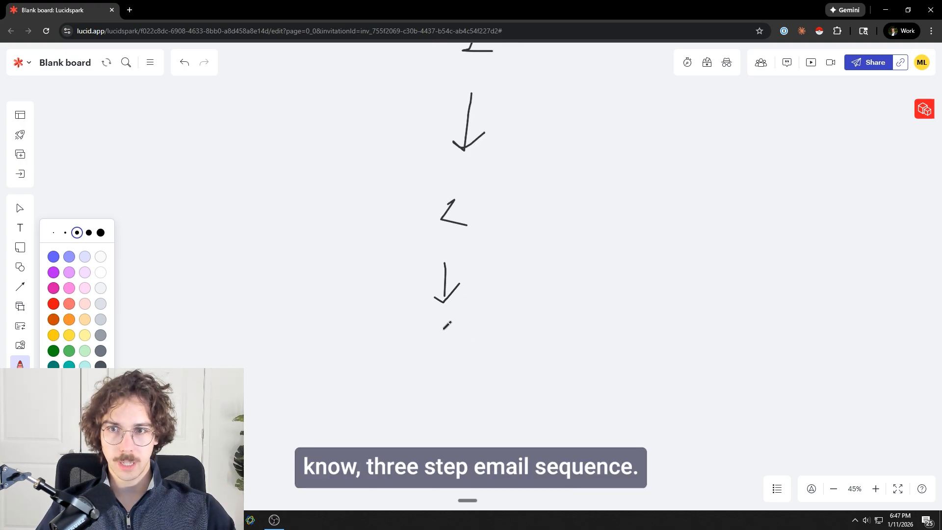
pyautogui.moveTo(451, 341); pyautogui.dragTo(440, 357)
# Step: Draw an arrow from the 2 to an underlined handwritten "Interested", with a downward arrow from it to "MR"
pyautogui.scroll(2, 504, 283)
pyautogui.hscroll(2, 505, 284)
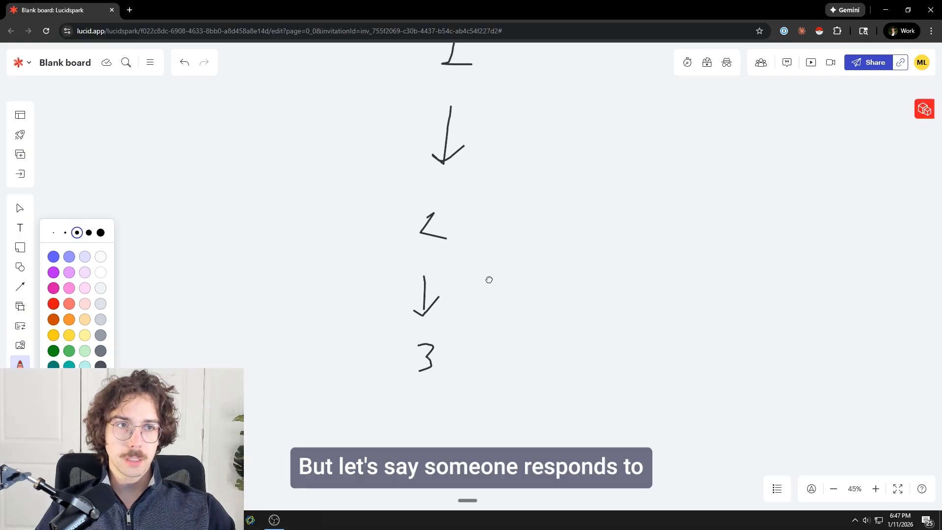
pyautogui.moveTo(443, 252); pyautogui.dragTo(535, 259)
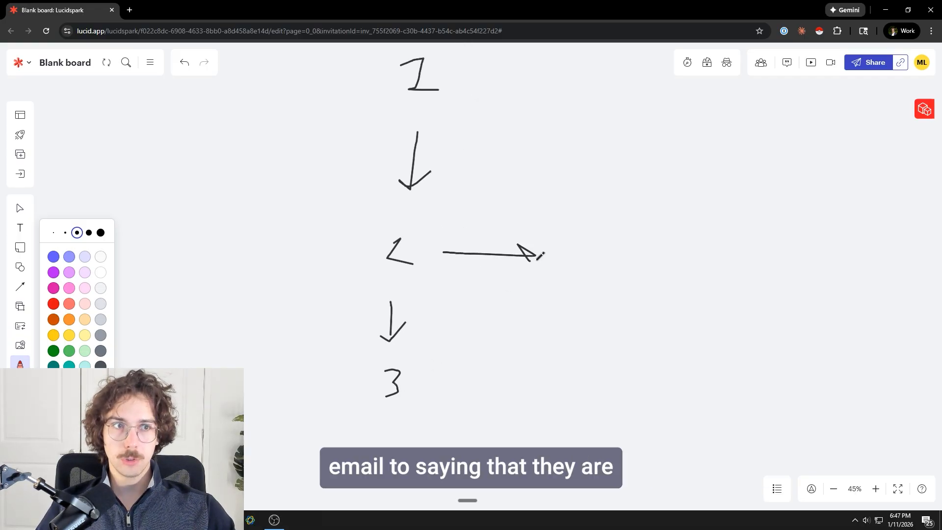
pyautogui.moveTo(589, 242)
pyautogui.mouseDown()
pyautogui.moveTo(590, 275)
pyautogui.moveTo(682, 251)
pyautogui.moveTo(762, 249)
pyautogui.moveTo(771, 276)
pyautogui.mouseUp()
pyautogui.moveTo(602, 287)
pyautogui.mouseDown()
pyautogui.moveTo(773, 289)
pyautogui.moveTo(618, 252)
pyautogui.moveTo(565, 226)
pyautogui.moveTo(537, 266)
pyautogui.moveTo(562, 267)
pyautogui.mouseUp()
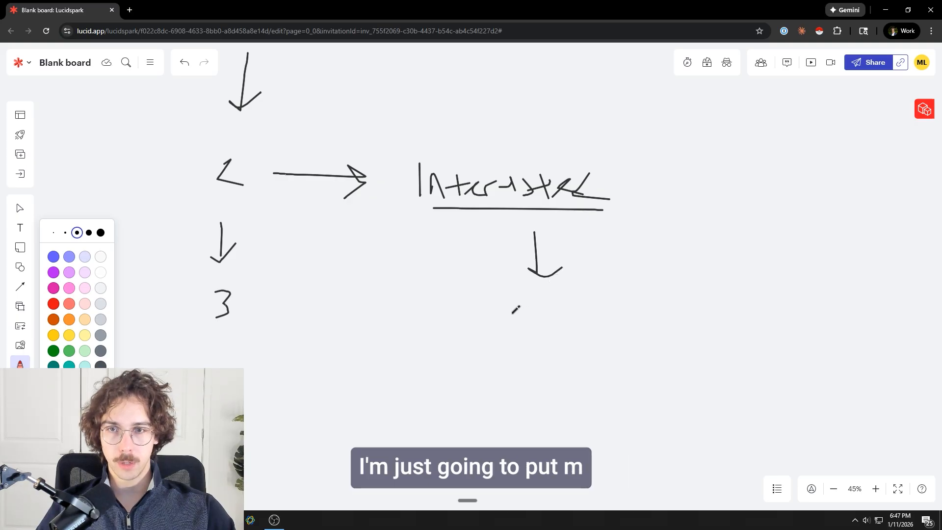
pyautogui.moveTo(499, 324)
pyautogui.mouseDown()
pyautogui.moveTo(539, 298)
pyautogui.moveTo(536, 324)
pyautogui.moveTo(554, 331)
pyautogui.moveTo(567, 317)
pyautogui.moveTo(583, 327)
pyautogui.mouseUp()
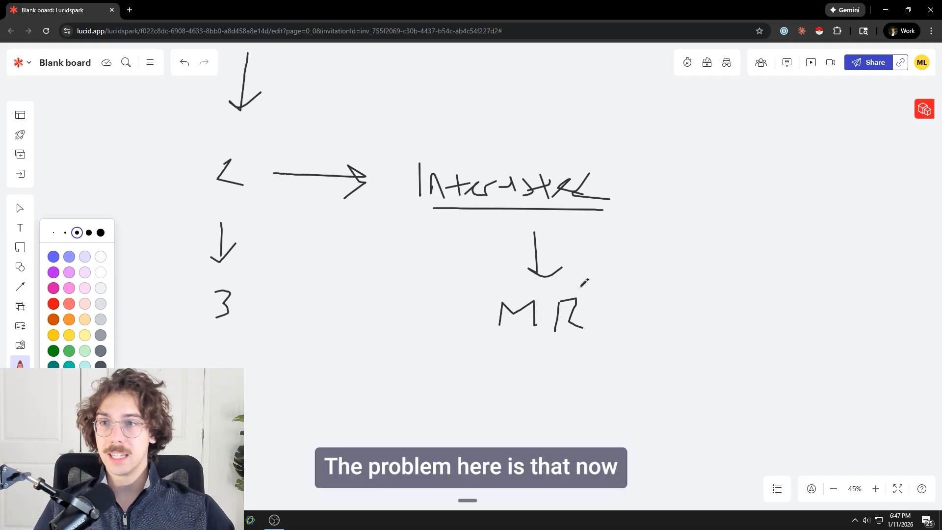
# Step: Draw a downward arrow below "MR" and handwrite a 1 under it as the first follow-up
pyautogui.moveTo(316, 276); pyautogui.dragTo(476, 316)
pyautogui.scroll(-3, 471, 312)
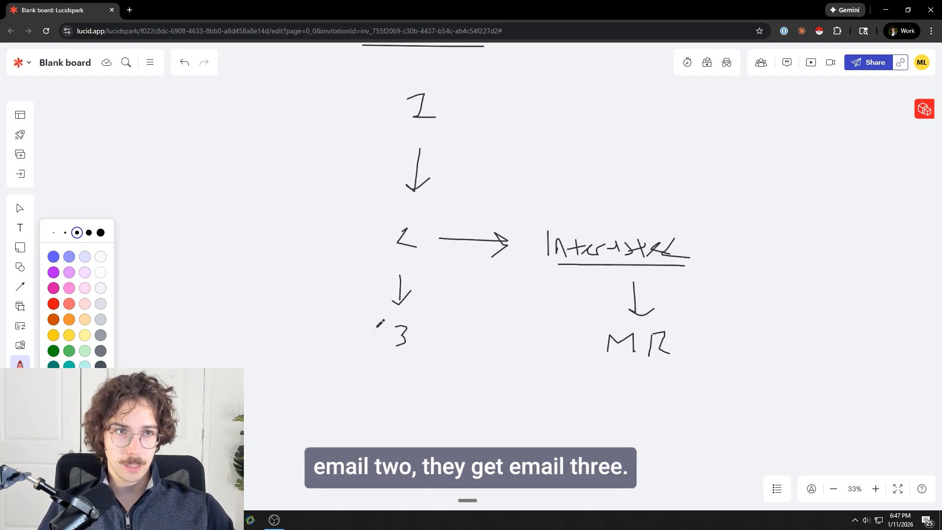
pyautogui.scroll(-3, 583, 295)
pyautogui.hscroll(3, 582, 295)
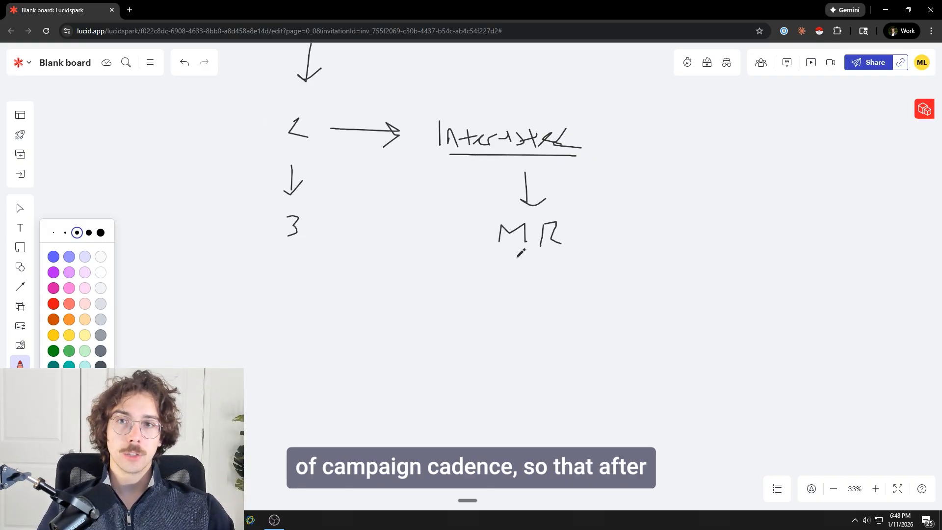
pyautogui.moveTo(532, 266)
pyautogui.mouseDown()
pyautogui.moveTo(529, 331)
pyautogui.moveTo(530, 320)
pyautogui.mouseUp()
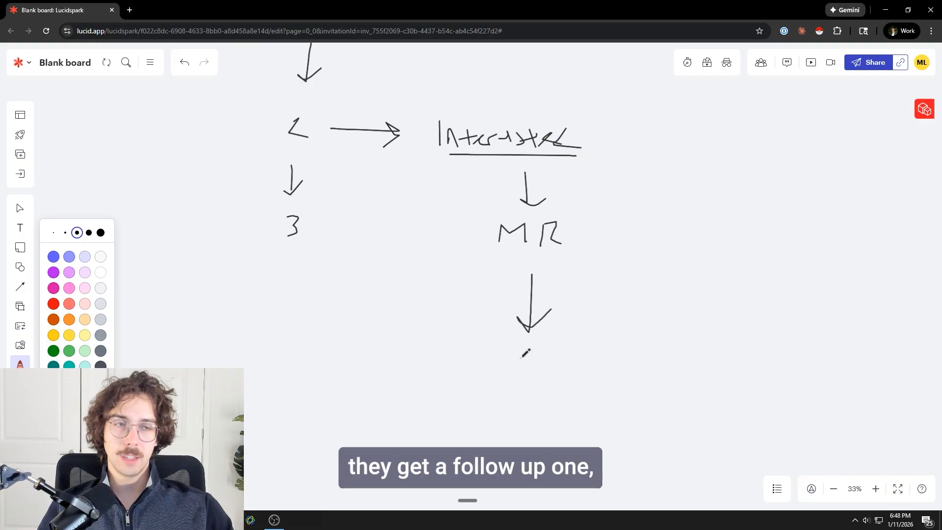
pyautogui.moveTo(521, 357); pyautogui.dragTo(517, 385)
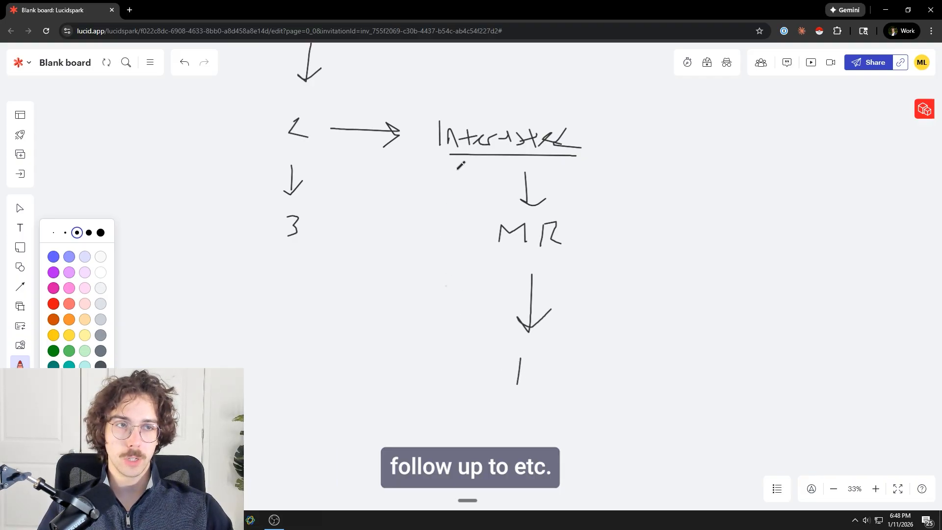
# Step: Switch to Smartlead and open the subsequences of the email campaign "Test #2 Campaign For SL"
pyautogui.moveTo(450, 3); pyautogui.dragTo(941, 147)
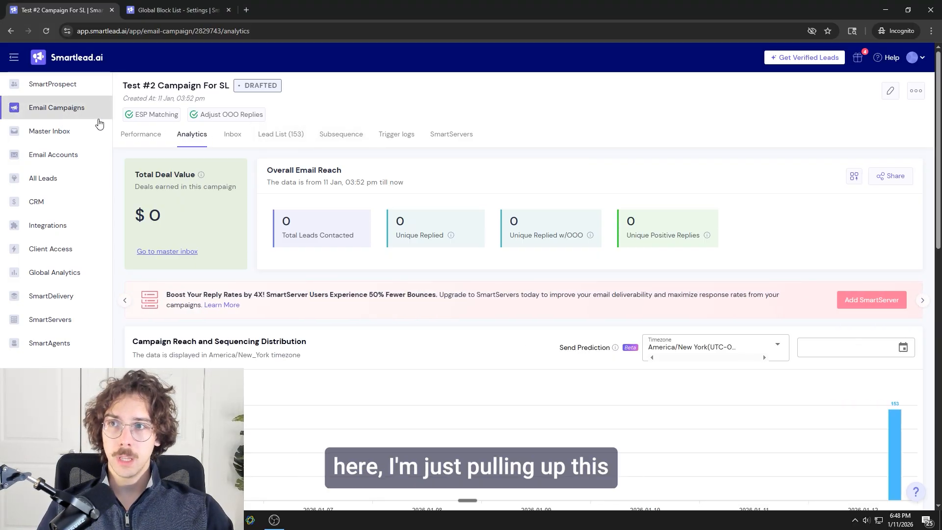
pyautogui.click(55, 109)
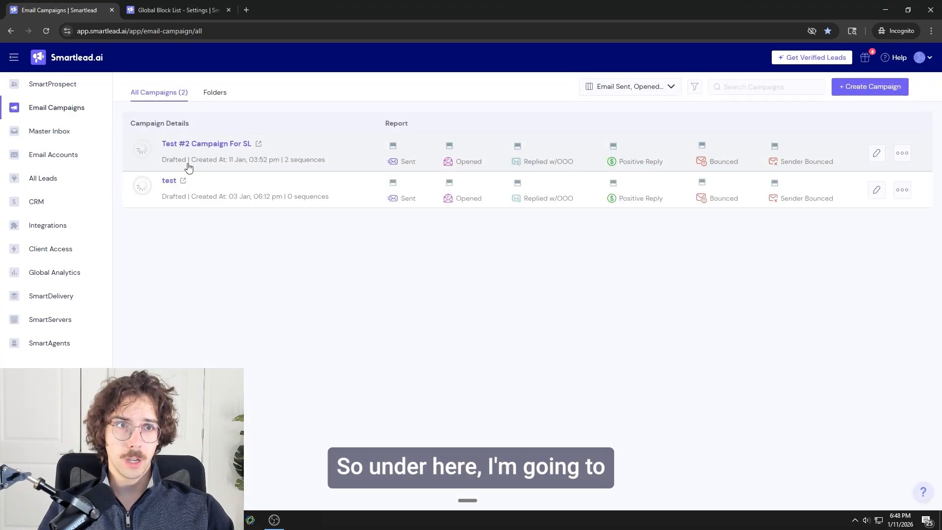
pyautogui.click(187, 154)
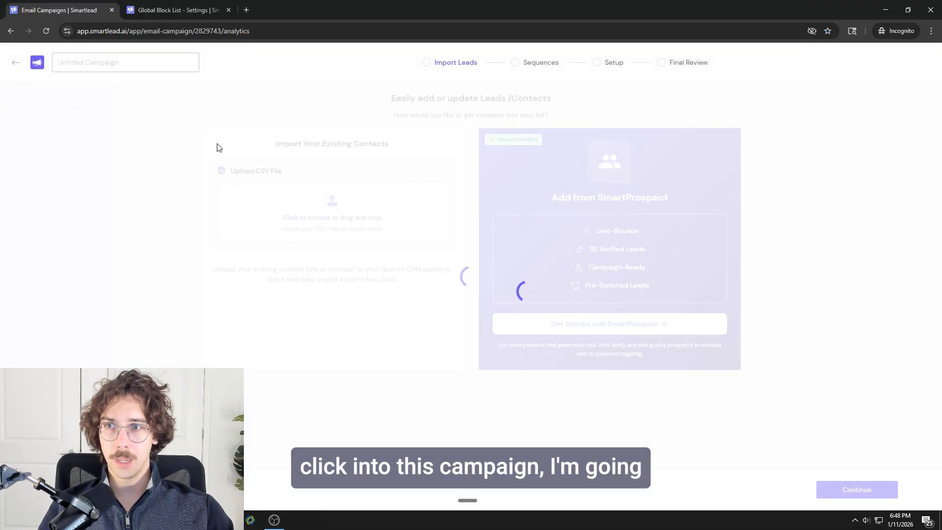
pyautogui.click(14, 67)
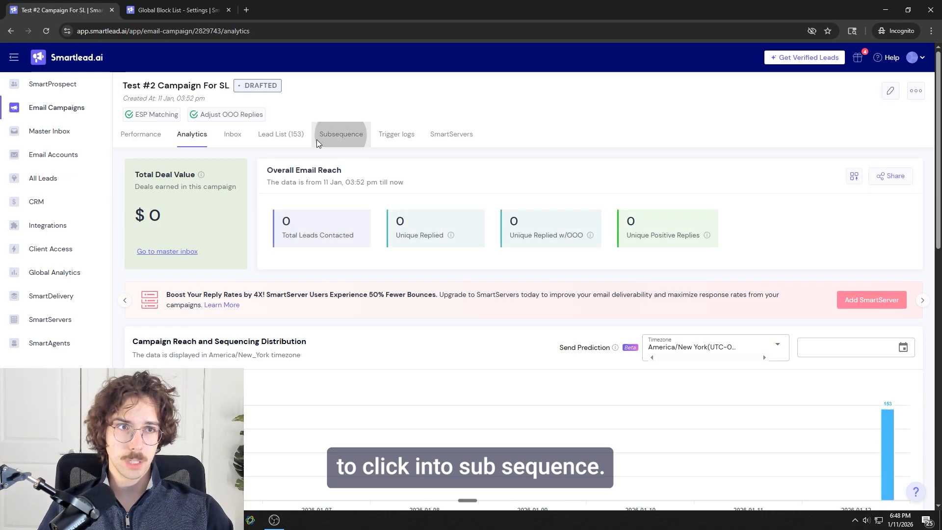
pyautogui.click(342, 142)
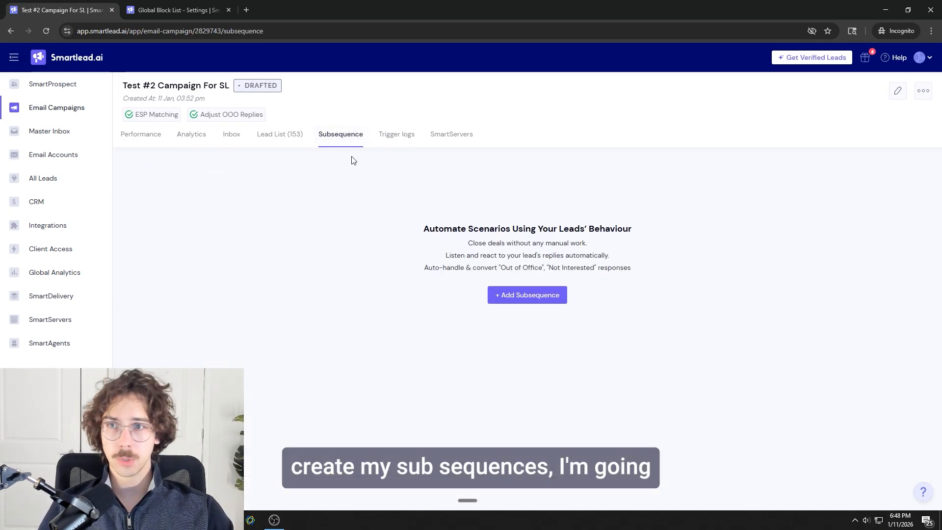
# Step: Add a new subsequence to the campaign and name it "Example Subsequence"
pyautogui.click(525, 297)
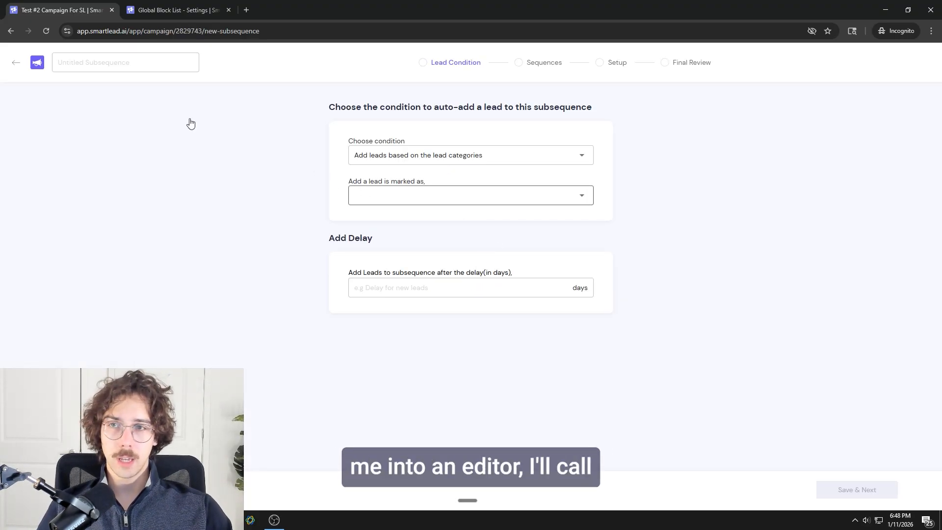
pyautogui.click(163, 70)
pyautogui.write('Ex')
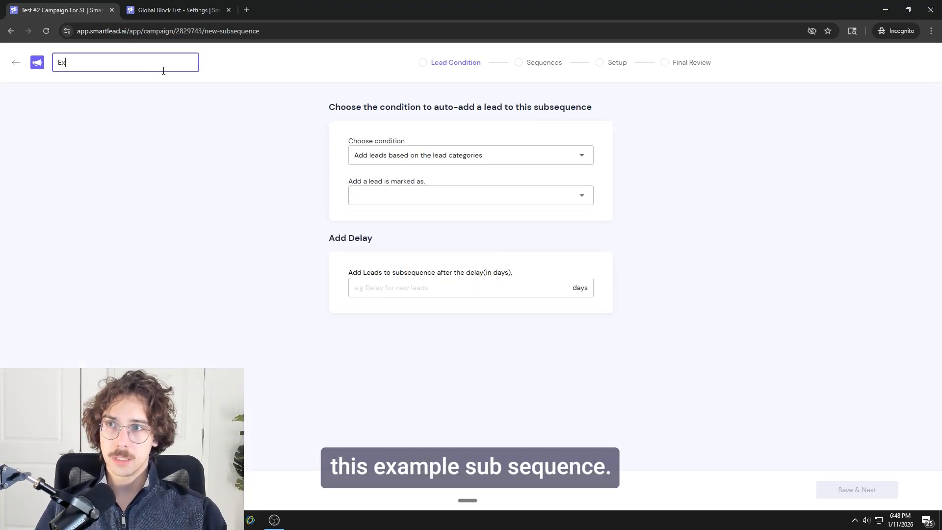
pyautogui.write('ample Subsequen')
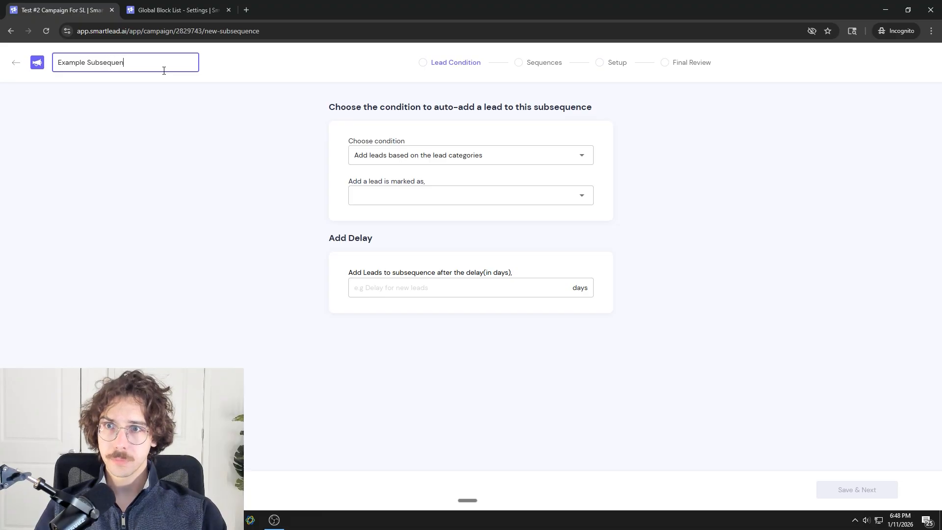
pyautogui.write('ce')
# Step: Choose to add leads based on the lead categories, with the lead marked as Meeting Request
pyautogui.click(408, 193)
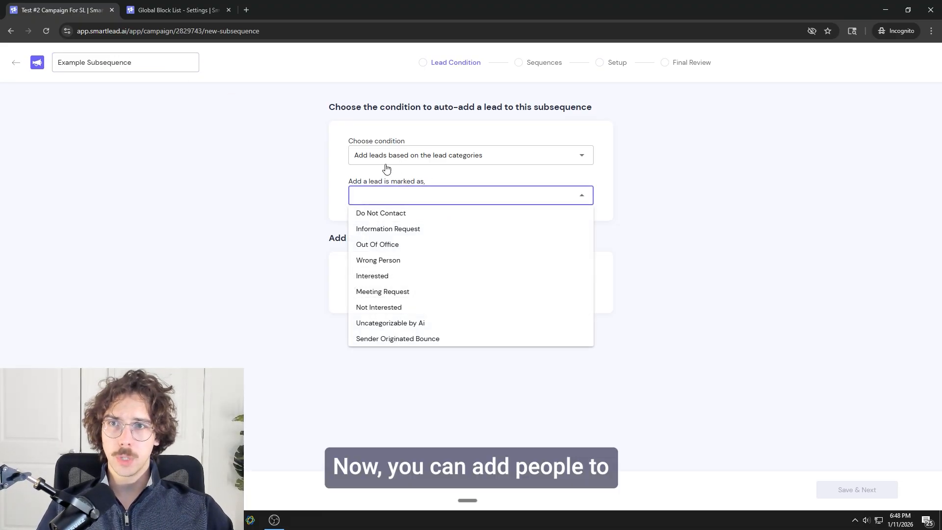
pyautogui.click(384, 158)
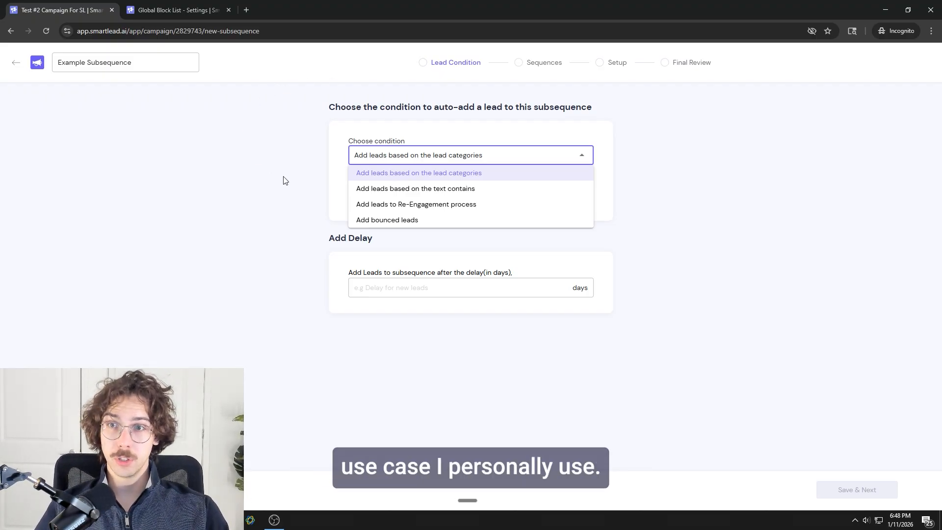
pyautogui.click(392, 173)
pyautogui.click(391, 198)
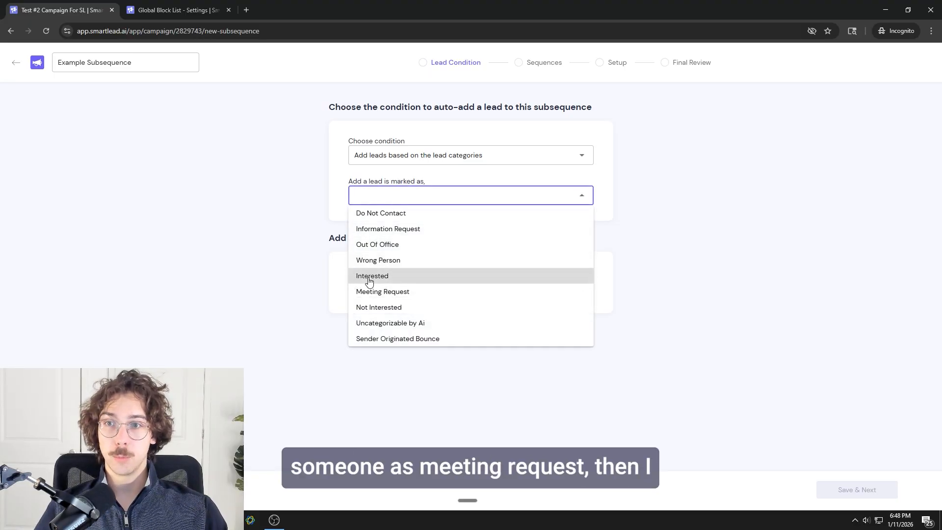
pyautogui.click(381, 291)
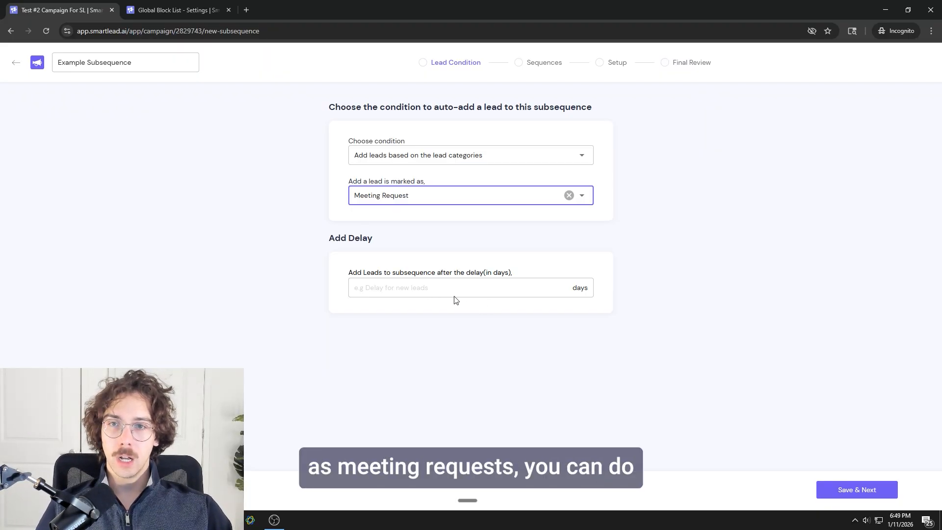
pyautogui.click(387, 297)
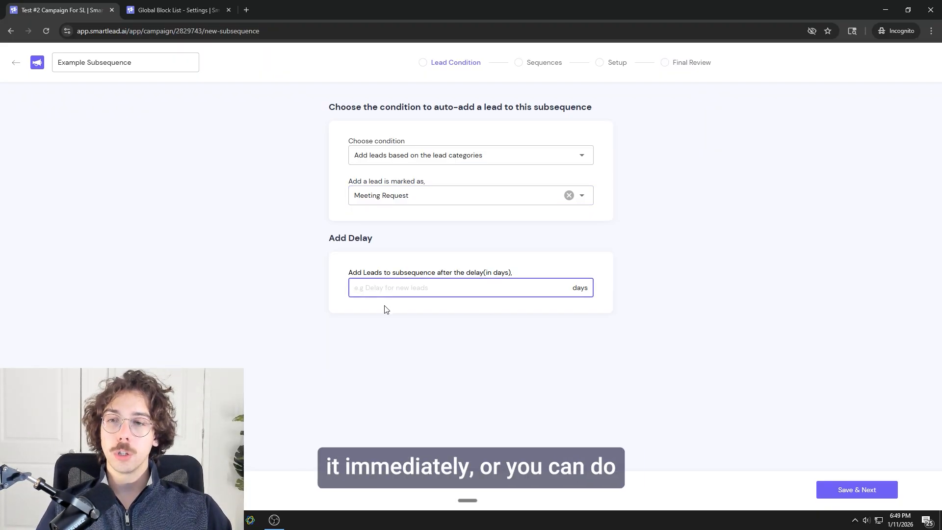
# Step: Clear the chosen lead category and mark the lead as Interested instead
pyautogui.click(568, 195)
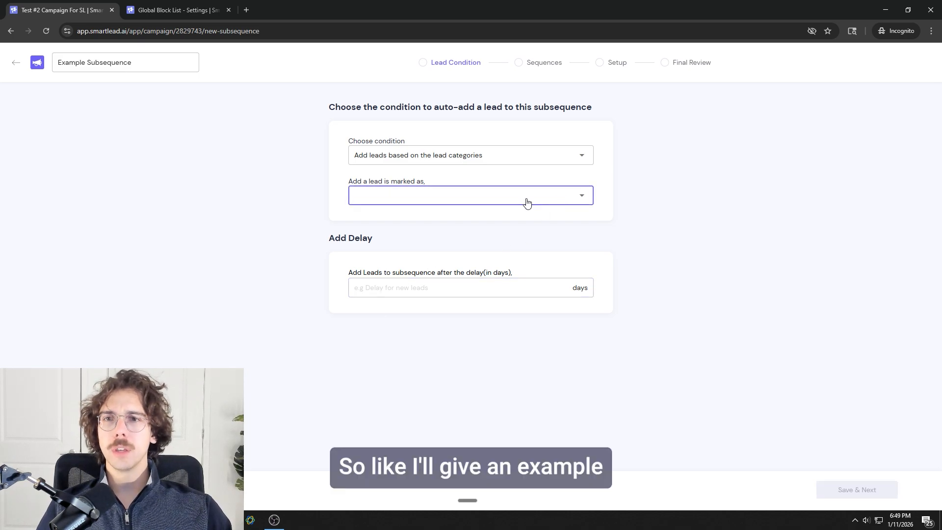
pyautogui.click(527, 200)
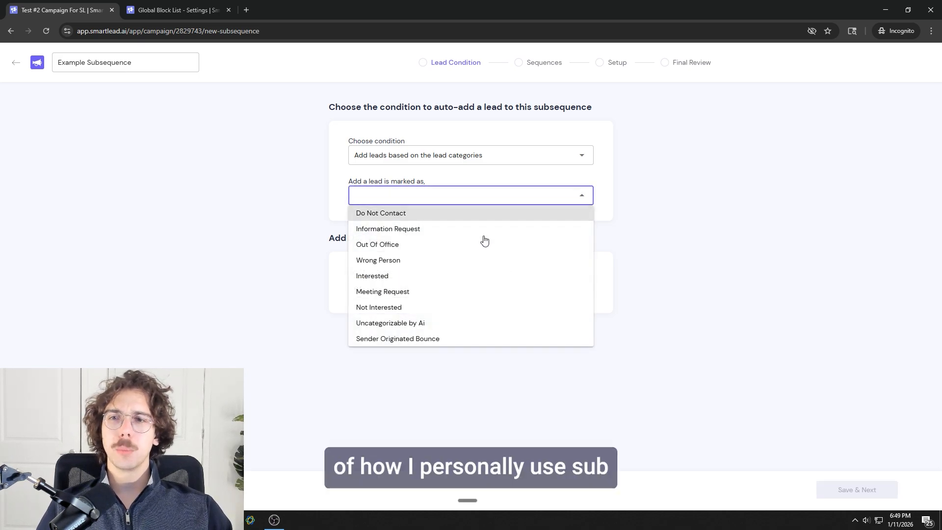
pyautogui.click(408, 282)
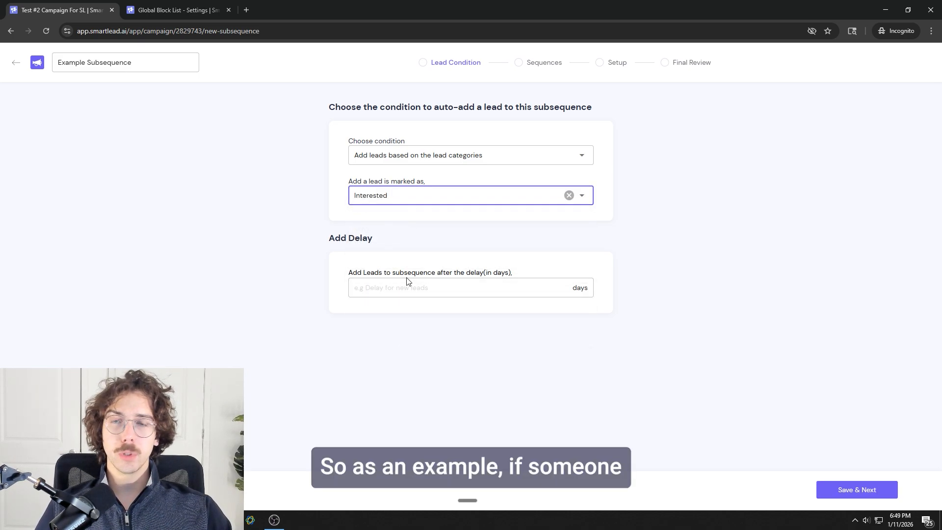
# Step: Set the delay for adding leads to the subsequence to 3 days and save the lead condition
pyautogui.click(409, 286)
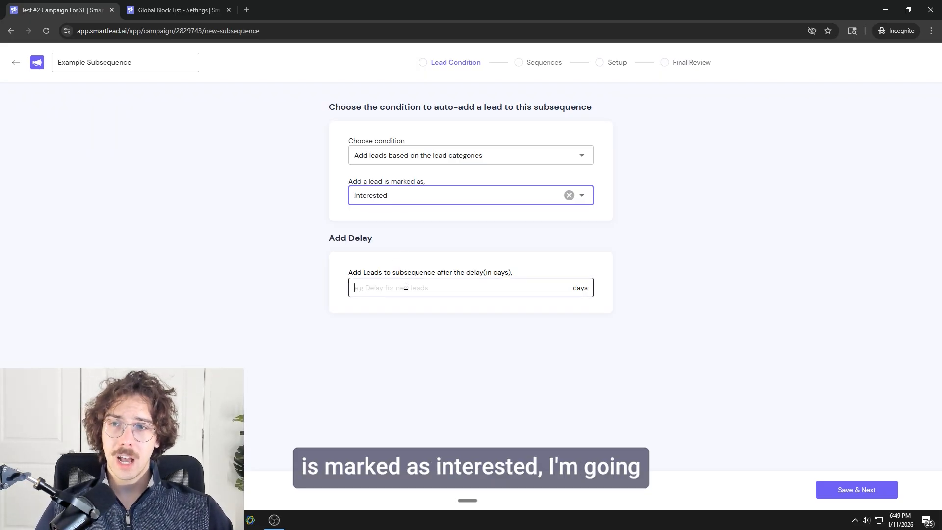
pyautogui.write('3')
pyautogui.click(454, 266)
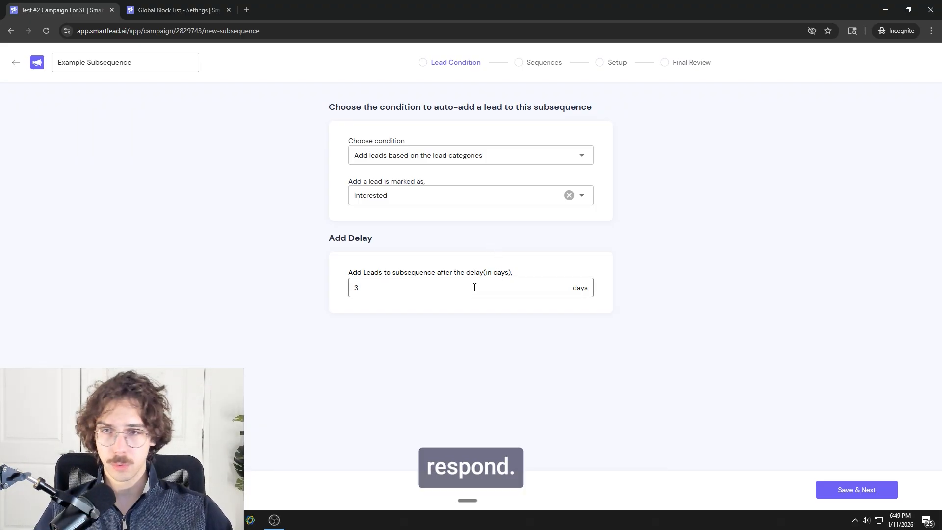
pyautogui.click(853, 489)
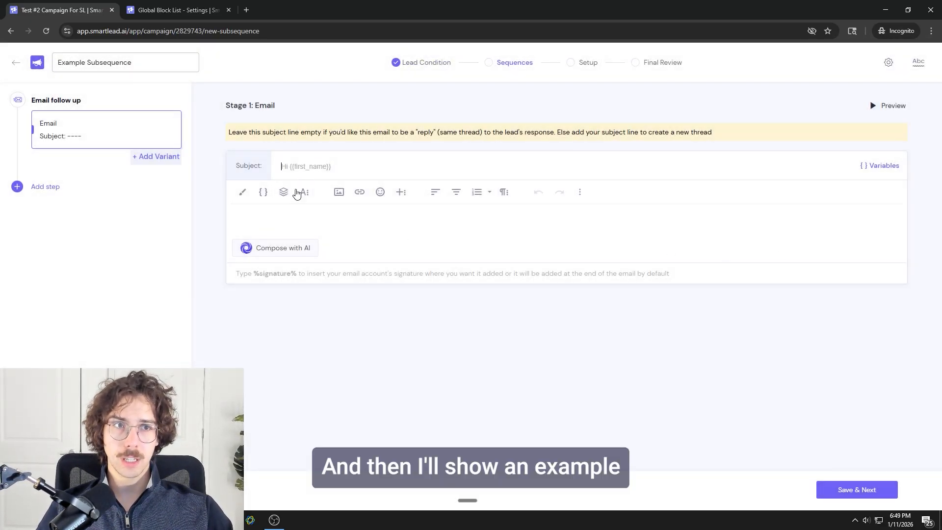
# Step: Write the Stage 1 email as "Hi {{first_name}} - are you still interested?" followed by "Let me know either way", leaving the subject empty
pyautogui.click(287, 205)
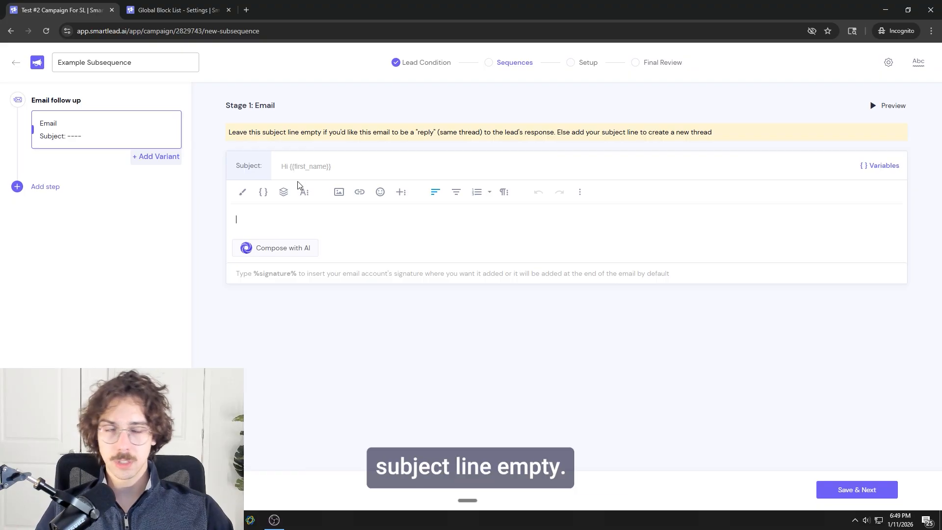
pyautogui.click(263, 192)
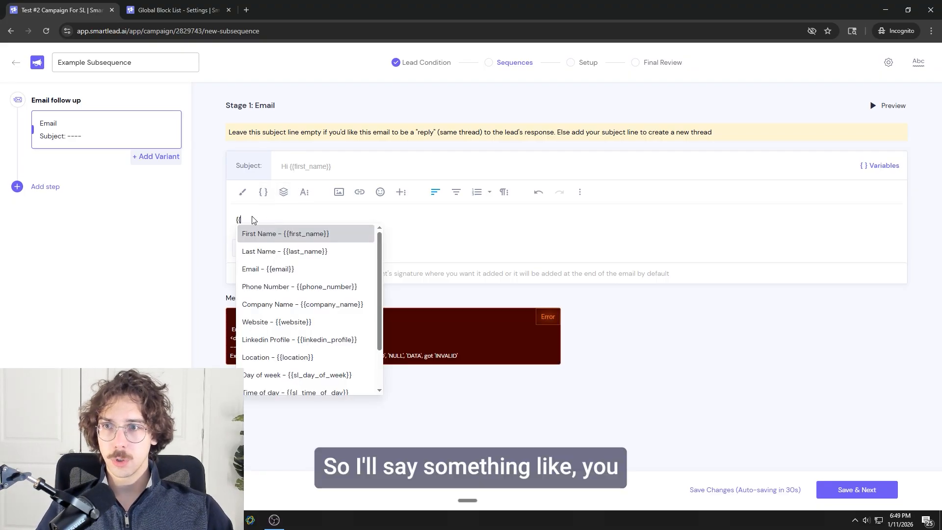
pyautogui.press('BackSpace')
pyautogui.press('BackSpace')
pyautogui.write('Hi')
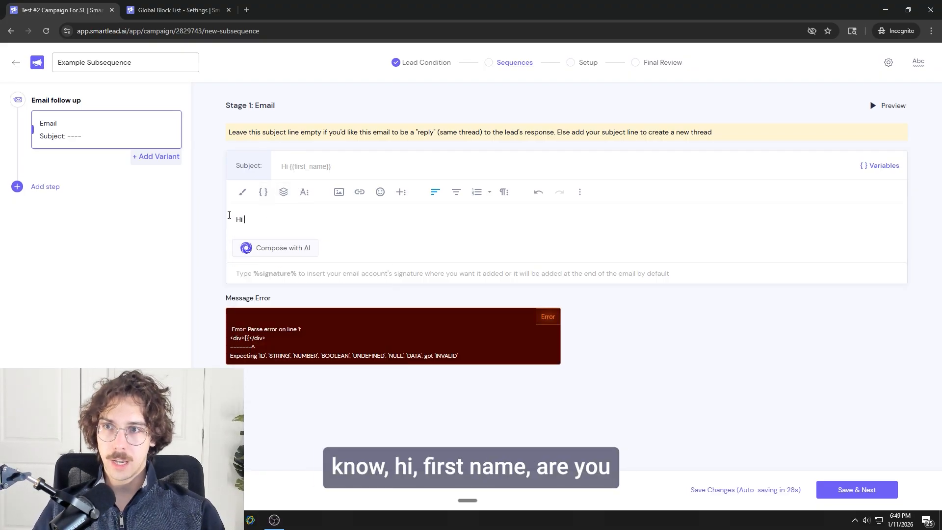
pyautogui.click(263, 192)
pyautogui.click(274, 234)
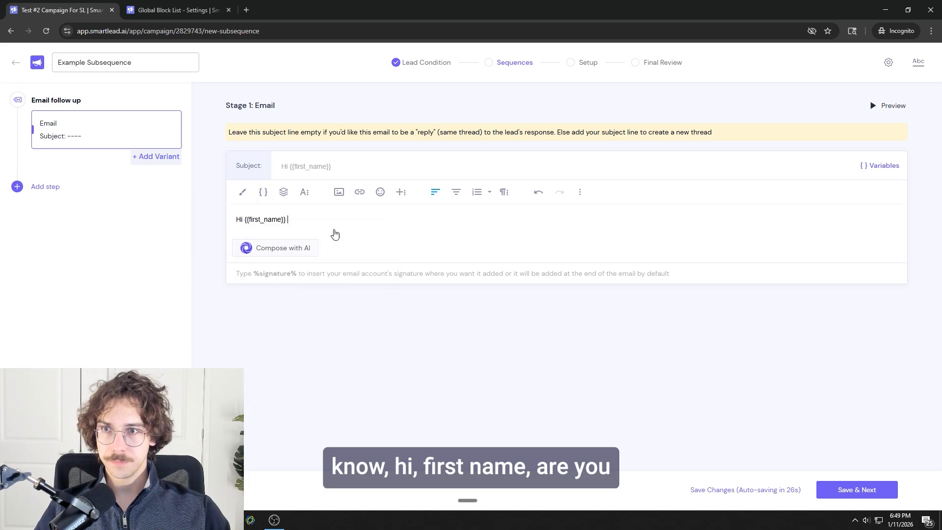
pyautogui.write('- are you still interested?')
pyautogui.press('Return')
pyautogui.write('Let me know either way')
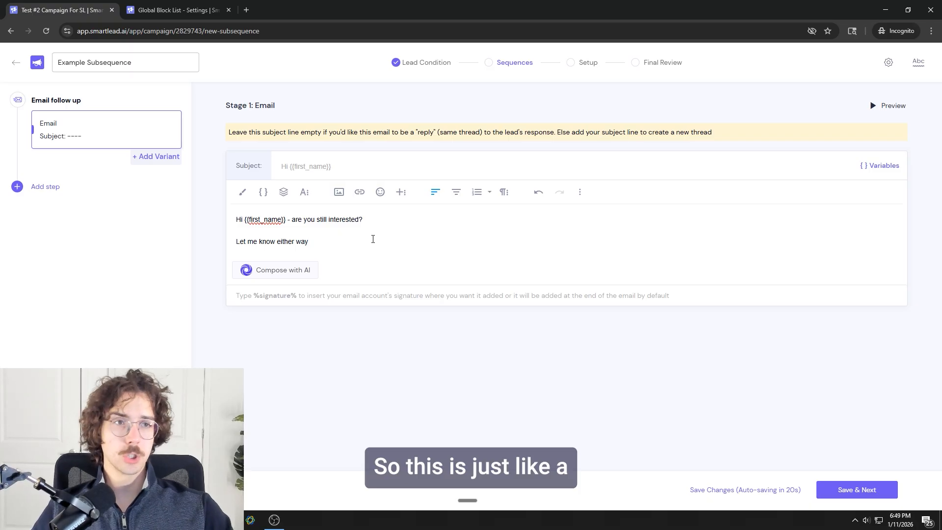
pyautogui.hotkey('alt', 'Tab')
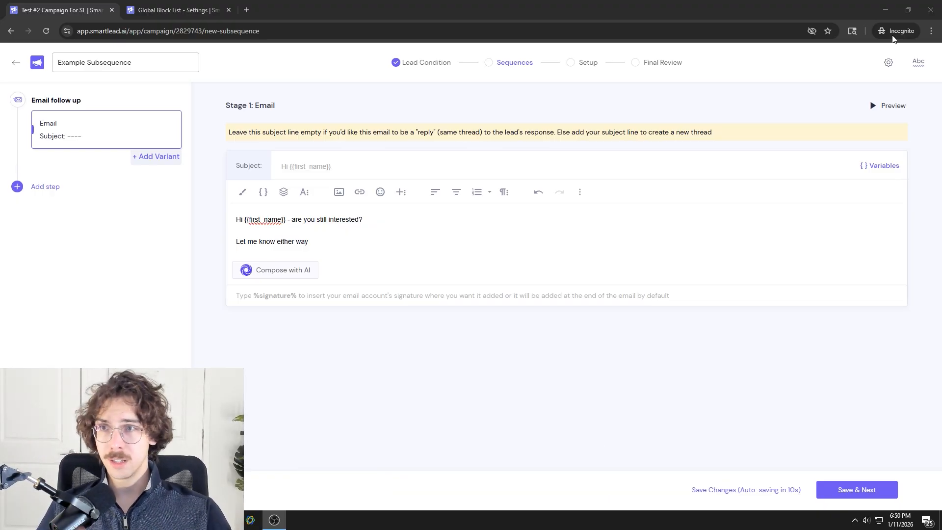
# Step: Add a second email follow-up step to the subsequence with a wait of 2 days
pyautogui.click(38, 187)
pyautogui.click(61, 216)
pyautogui.doubleClick(76, 192)
pyautogui.write('2')
pyautogui.click(316, 227)
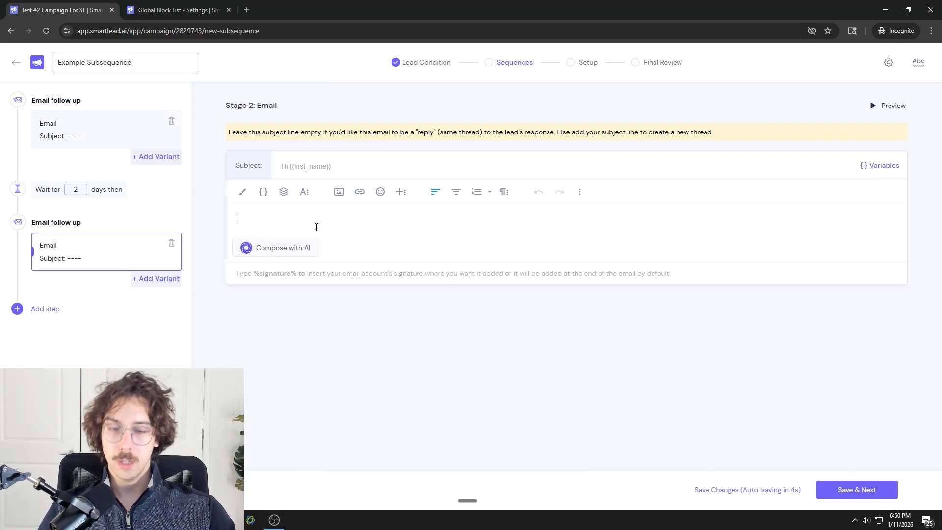
pyautogui.write('I just wanted to shoot one')
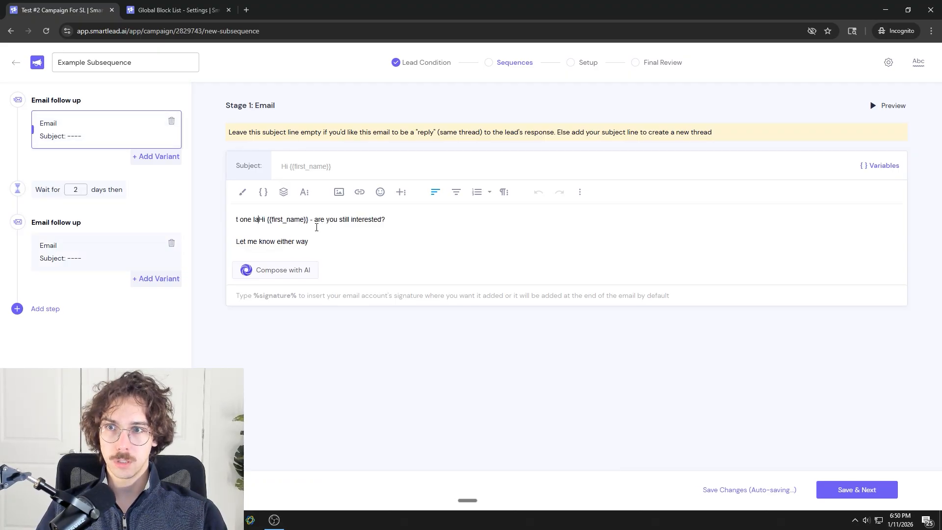
pyautogui.press('BackSpace')
pyautogui.press('BackSpace')
pyautogui.press('BackSpace')
pyautogui.press('BackSpace')
pyautogui.press('BackSpace')
pyautogui.press('BackSpace')
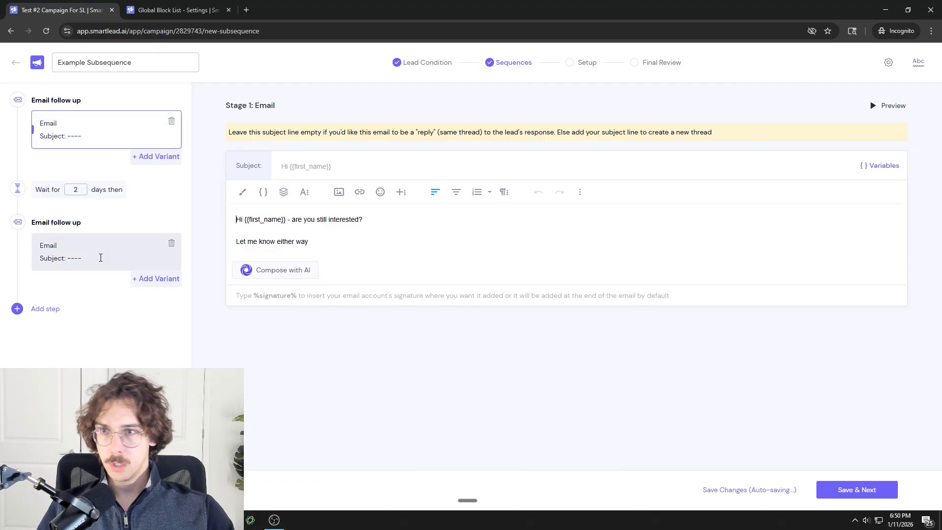
# Step: Write the Stage 2 email as "I just wanted to shoot one last email - let me know either way" and save the changes
pyautogui.click(99, 256)
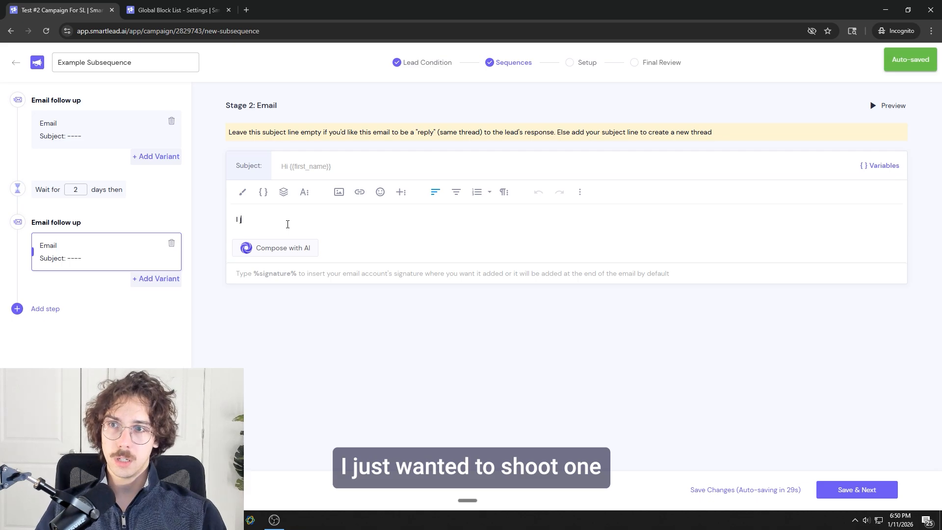
pyautogui.write('I just wanted to shoot one')
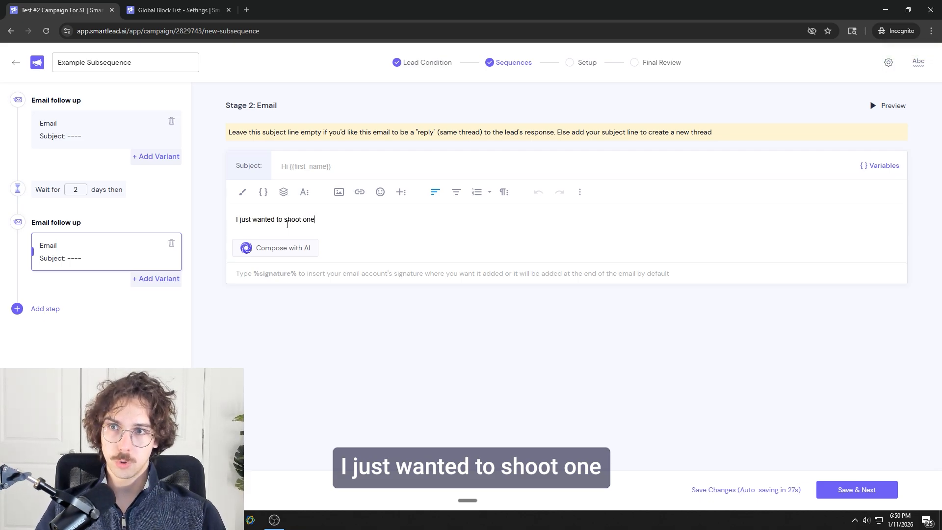
pyautogui.write(' last email - let me know either way')
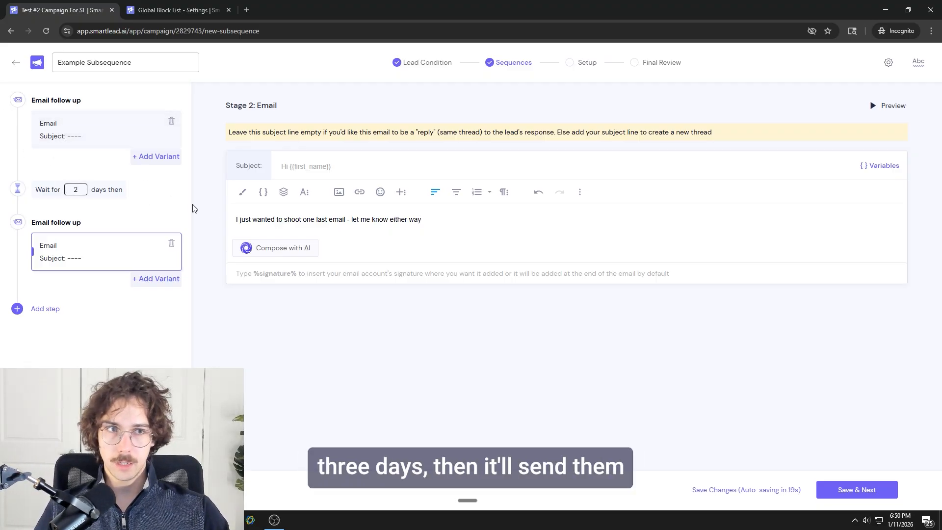
pyautogui.click(737, 486)
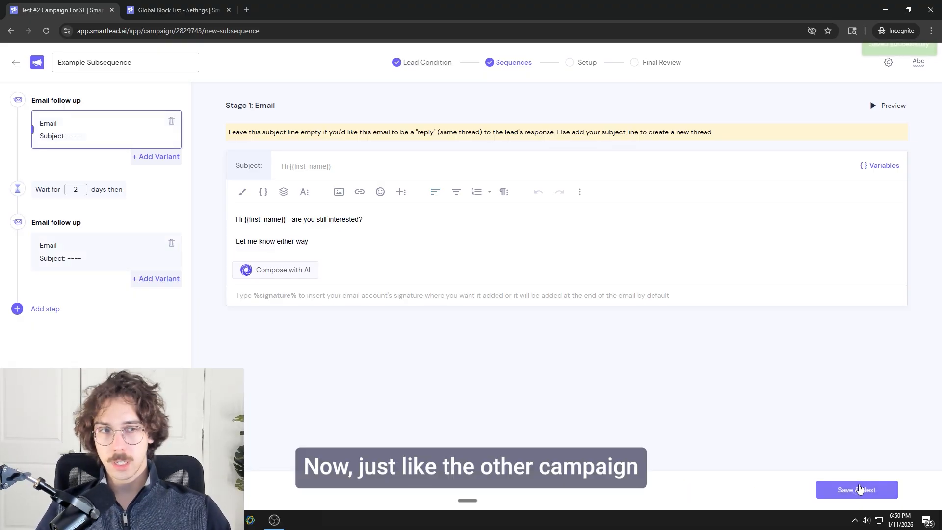
# Step: Proceed to the subsequence setup and save its sending schedule with the timezone America/New York
pyautogui.click(859, 488)
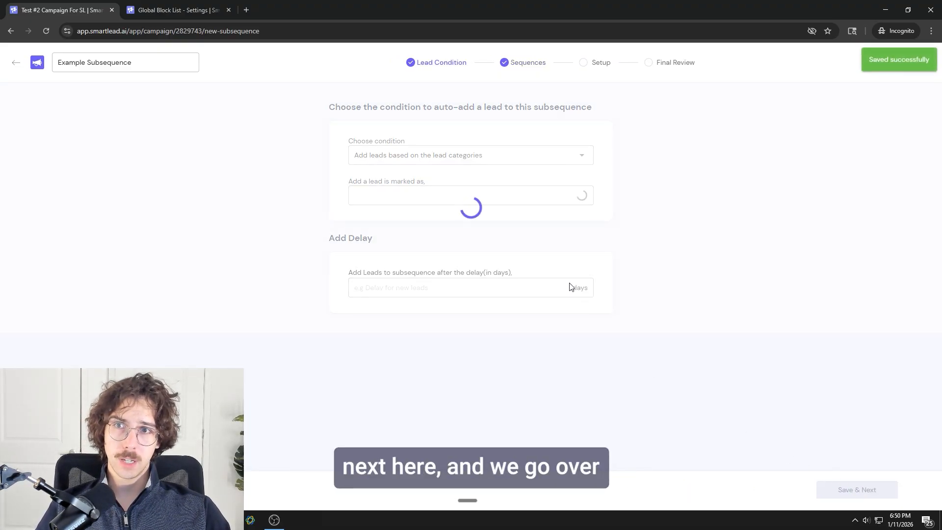
pyautogui.click(601, 63)
pyautogui.click(586, 118)
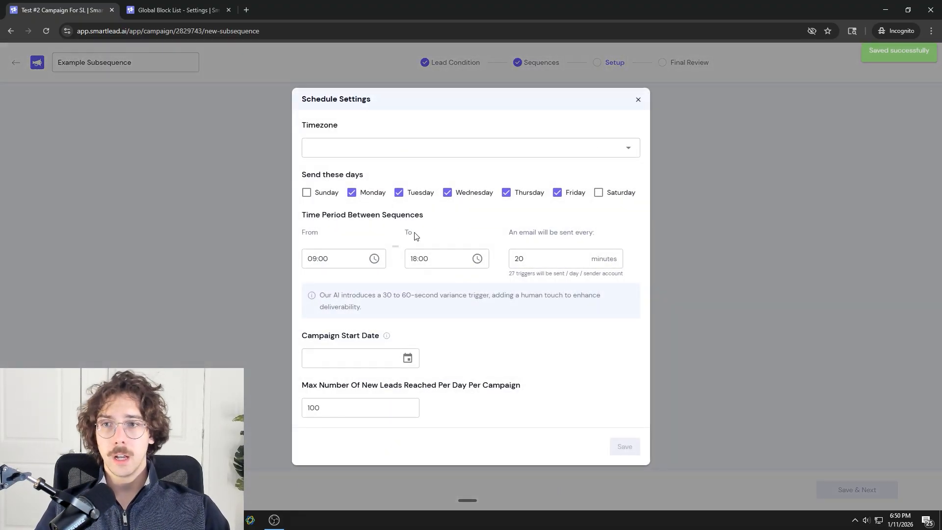
pyautogui.click(373, 147)
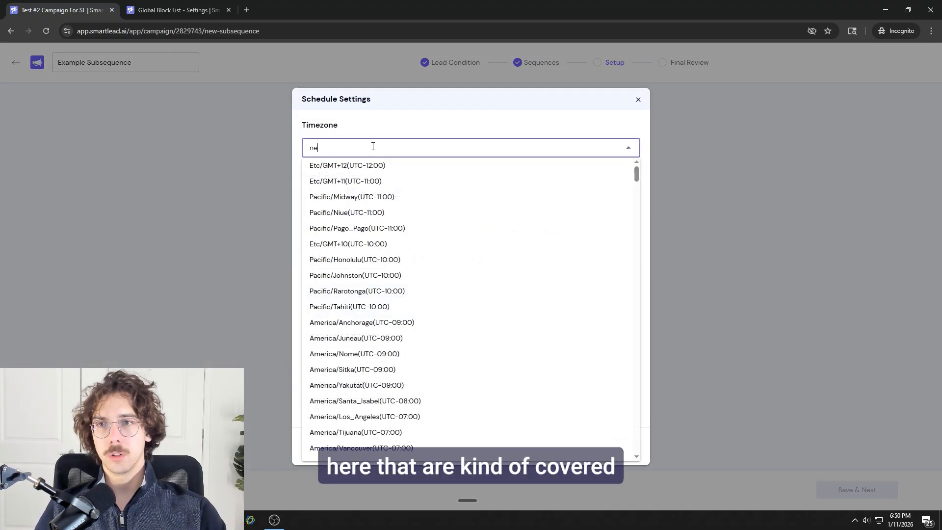
pyautogui.click(370, 165)
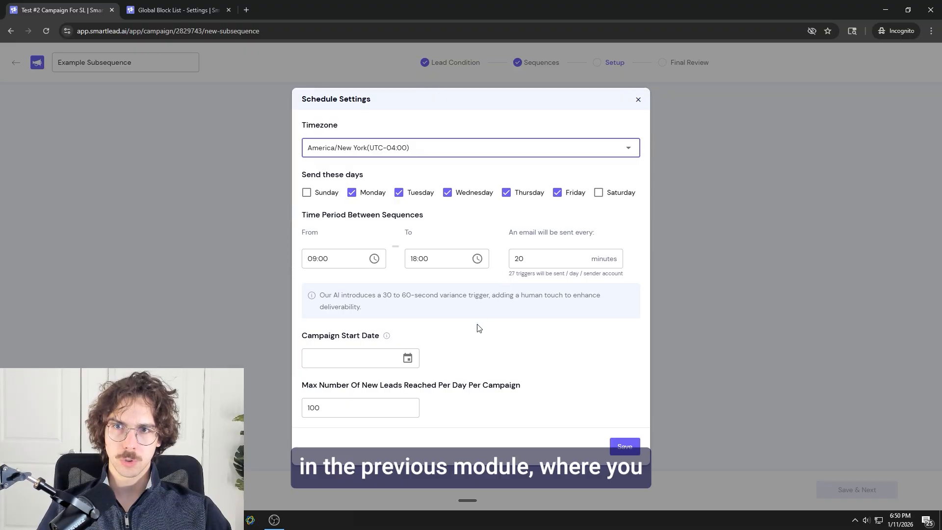
pyautogui.click(616, 448)
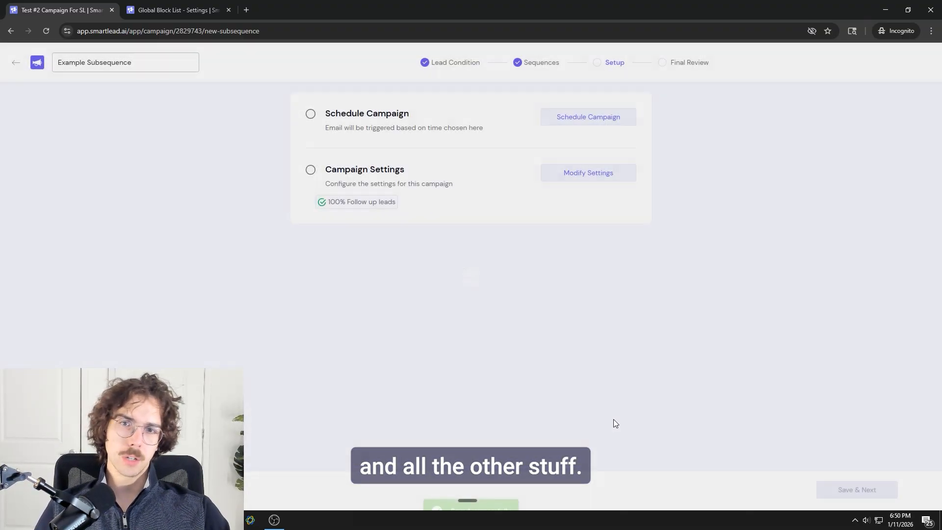
# Step: Save the subsequence's general settings with mailbox sending limits ignored and return to the campaign's subsequence list
pyautogui.click(581, 176)
pyautogui.scroll(-6, 322, 325)
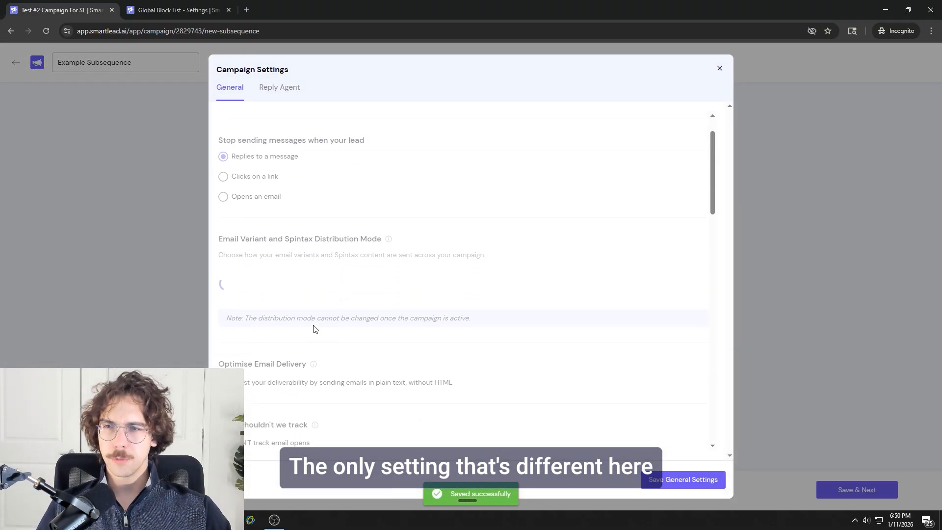
pyautogui.scroll(-13, 305, 324)
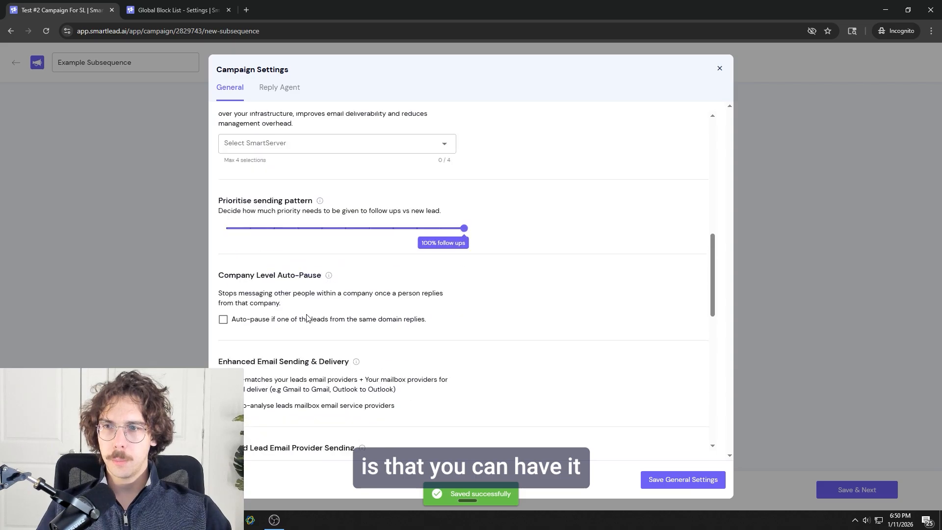
pyautogui.scroll(-1, 283, 326)
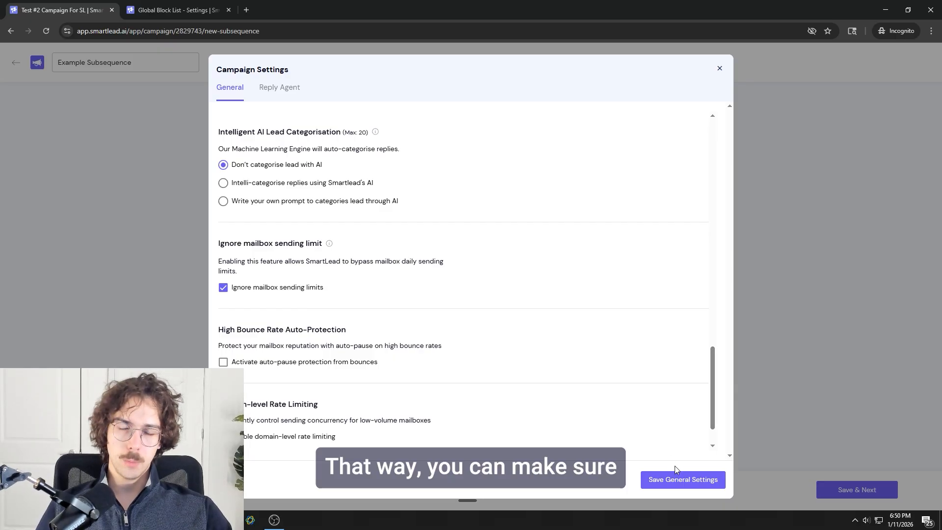
pyautogui.click(675, 485)
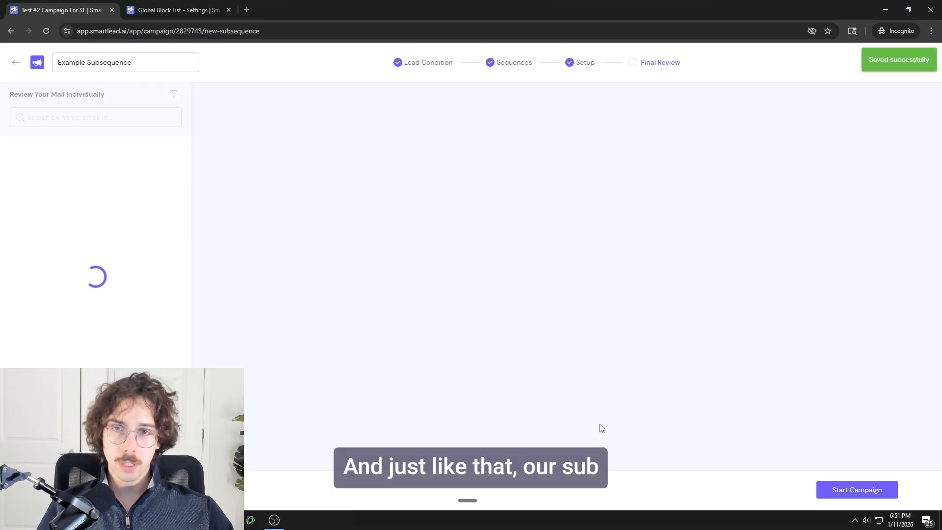
pyautogui.click(15, 61)
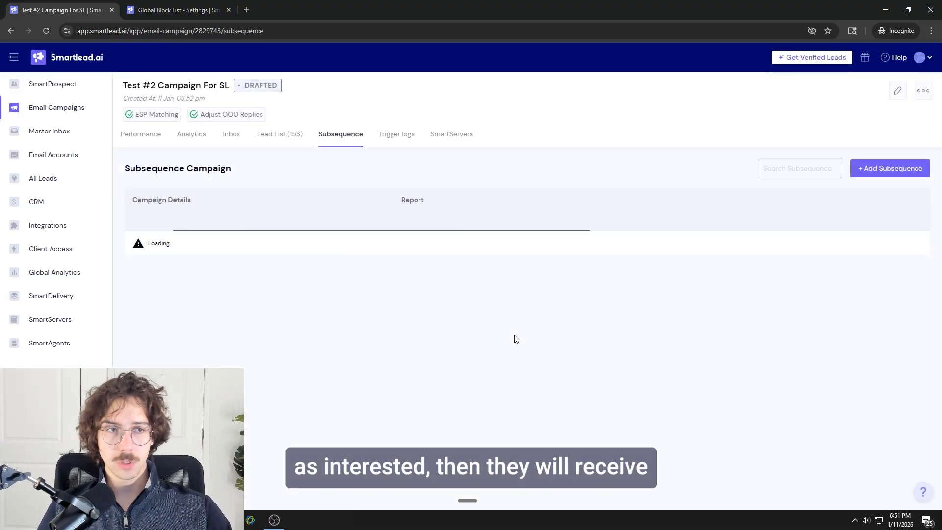